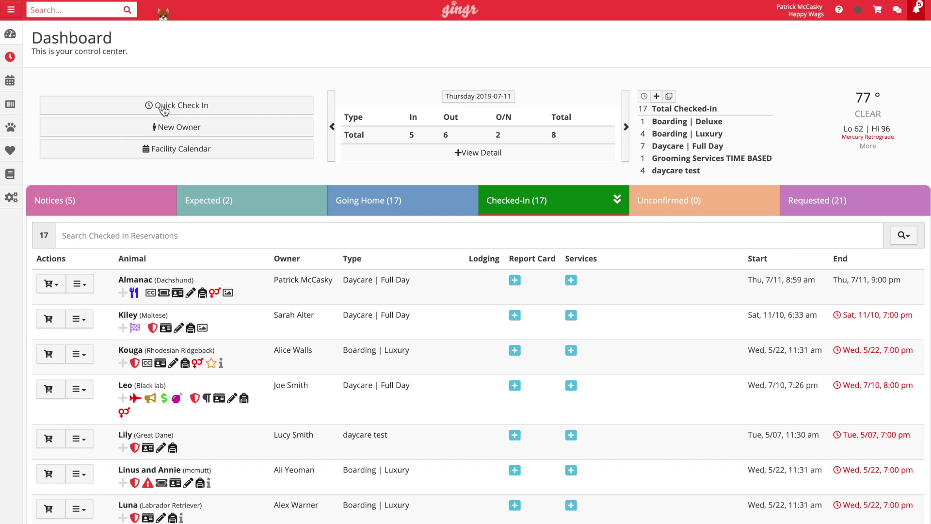
# Search 'teddy' in Checked-In and add Teddy plus the owner's other checked-in pet to the cart.
pyautogui.click(125, 235)
pyautogui.write('teddy')
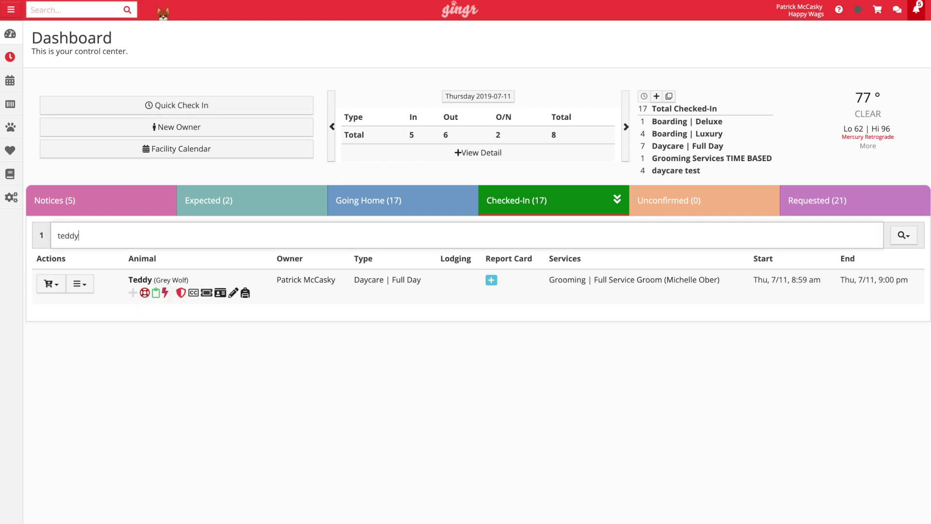
pyautogui.click(44, 290)
pyautogui.click(72, 339)
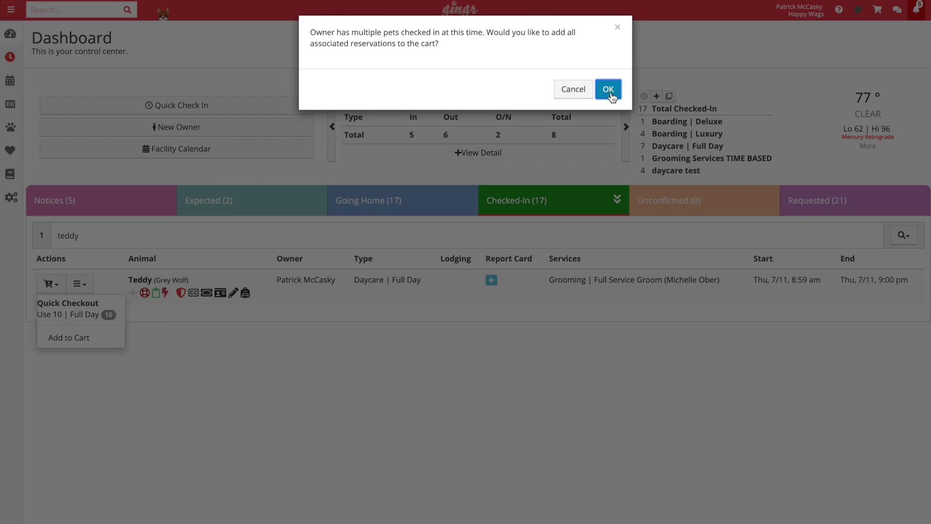
pyautogui.click(610, 91)
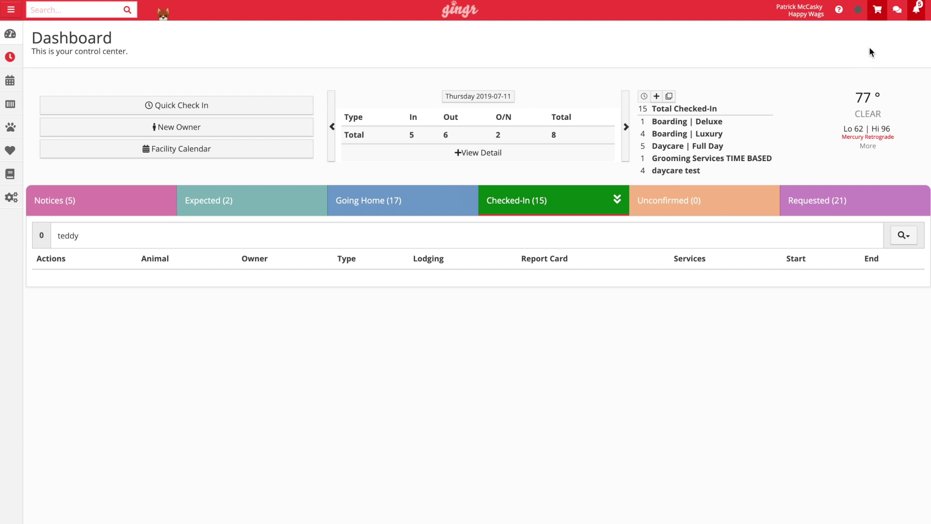
# Open the Shopping Cart showing Teddy's $50 groom, both daycare reservations and the $117.80 total.
pyautogui.click(882, 15)
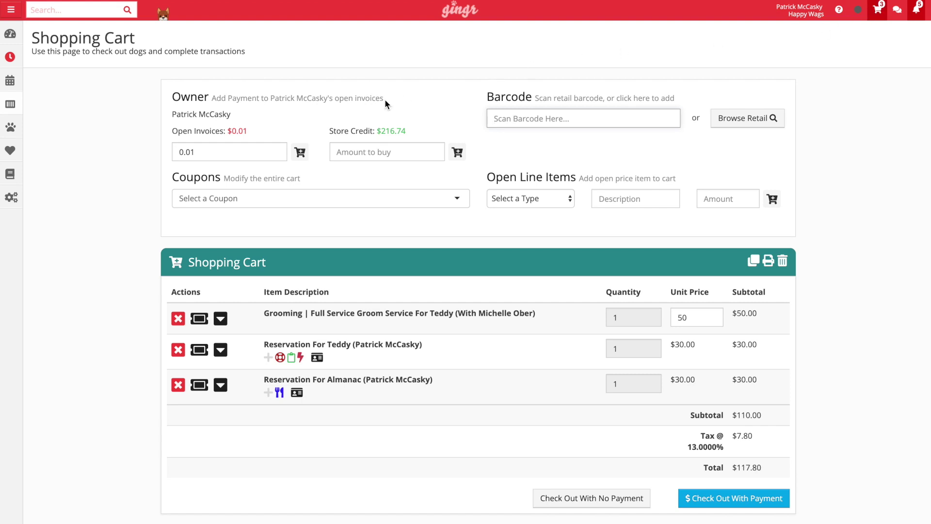
pyautogui.moveTo(229, 151)
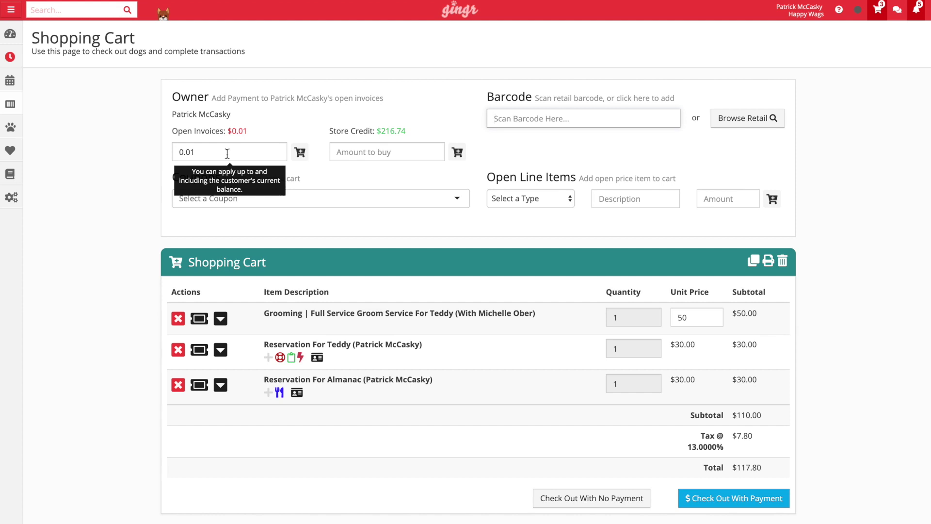
pyautogui.moveTo(380, 151)
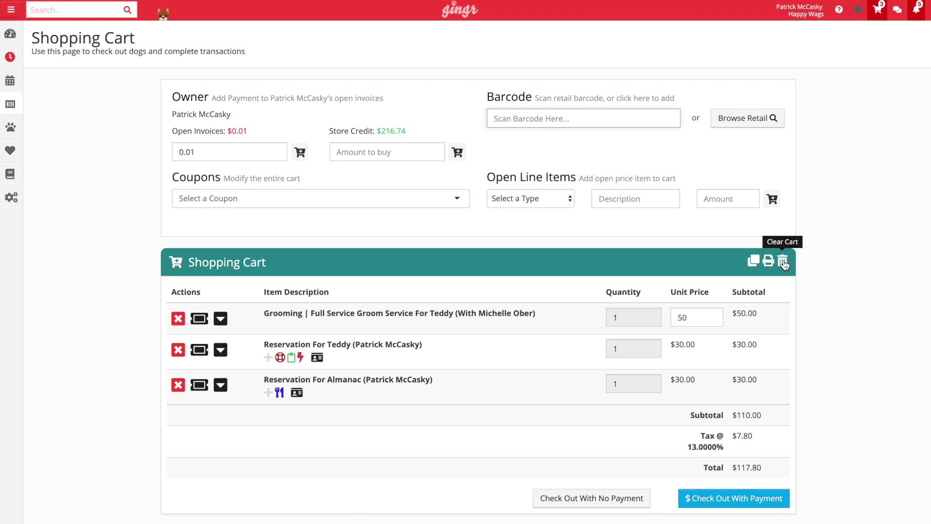
pyautogui.click(755, 262)
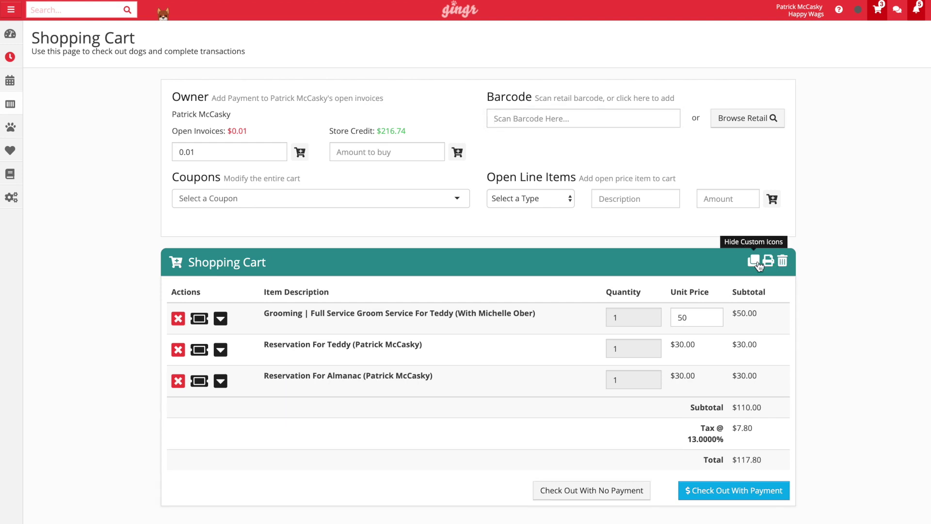
pyautogui.click(757, 262)
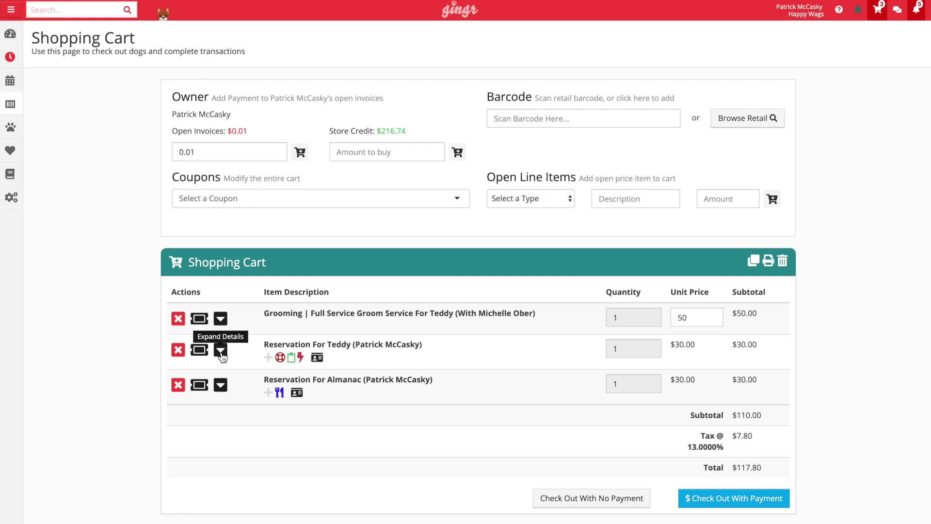
# Expand Teddy's $30.00 daycare reservation to show its package and coupon options, keeping grooming at 50.
pyautogui.click(220, 349)
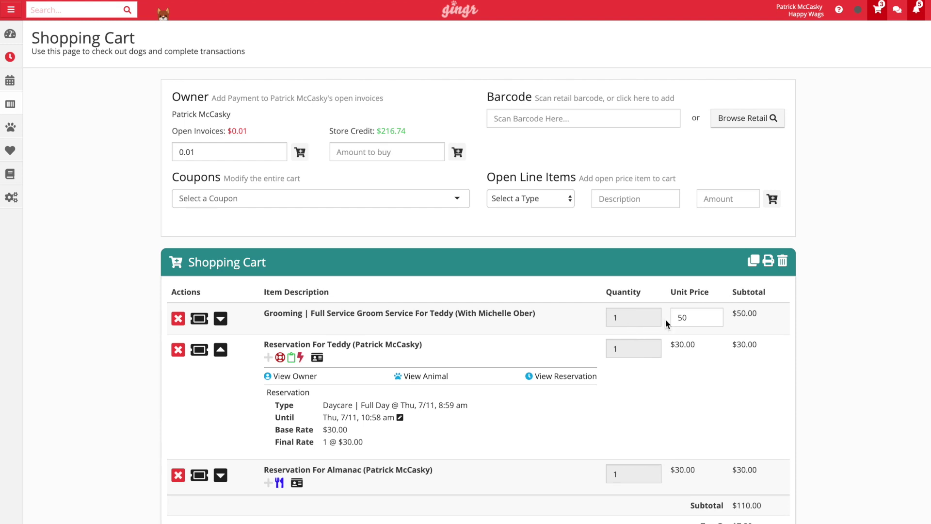
pyautogui.moveTo(690, 320); pyautogui.dragTo(672, 322)
pyautogui.click(706, 336)
pyautogui.click(198, 356)
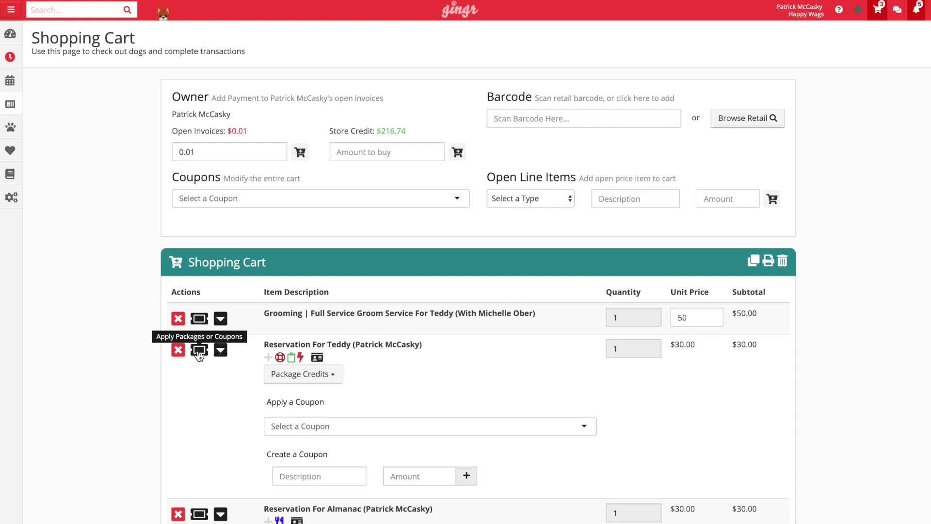
pyautogui.scroll(-5, 198, 356)
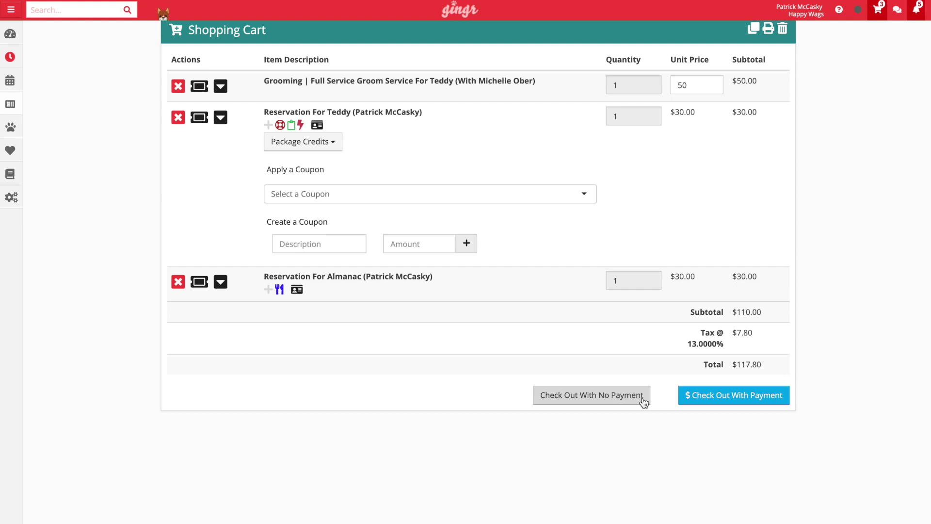
pyautogui.scroll(4, 645, 402)
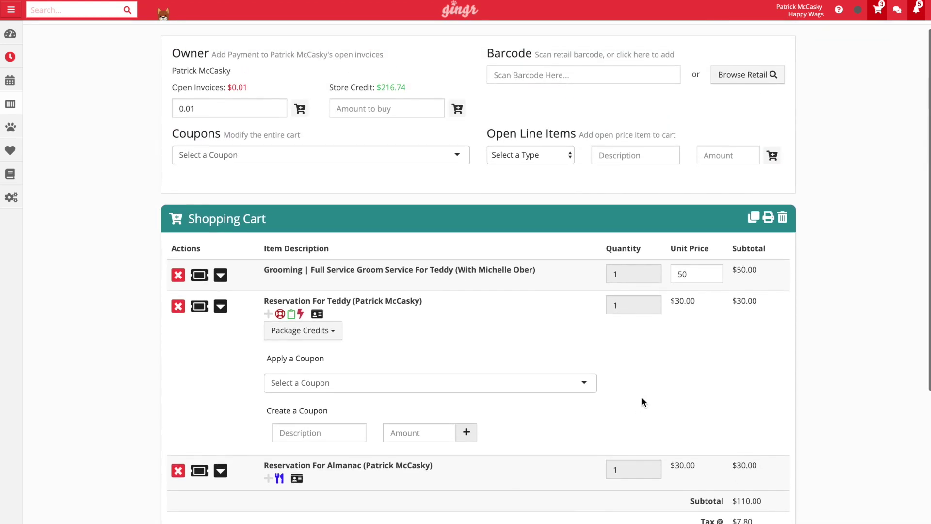
pyautogui.click(226, 310)
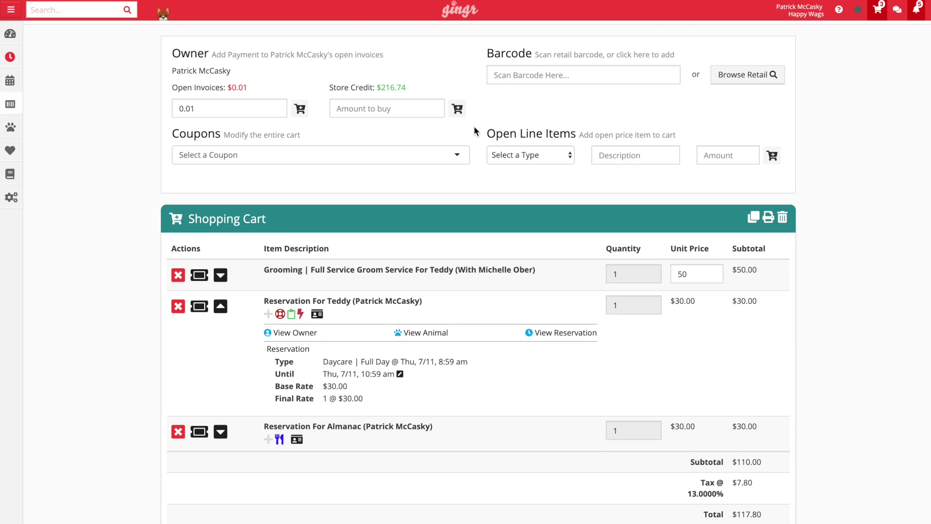
# Add a $7.99 Dragon Squeaky Toy from the retail POS Items to the cart.
pyautogui.click(504, 81)
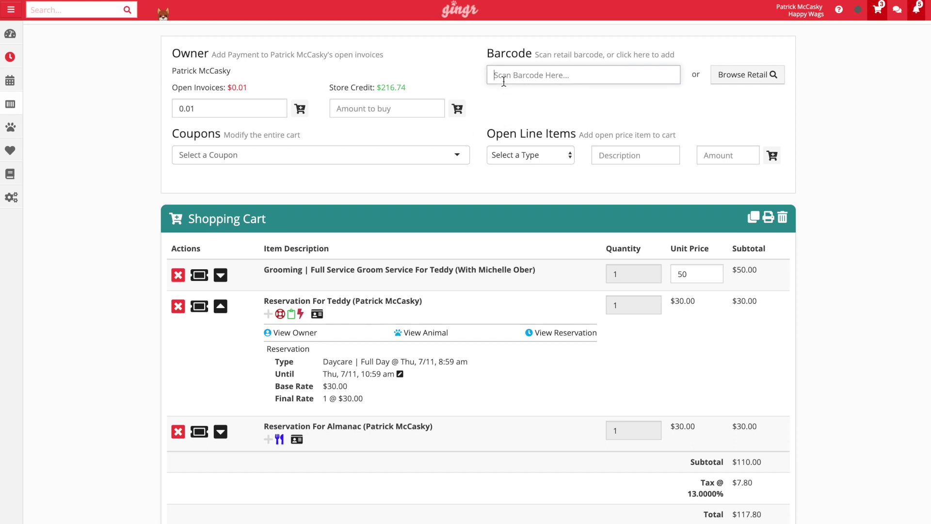
pyautogui.click(734, 87)
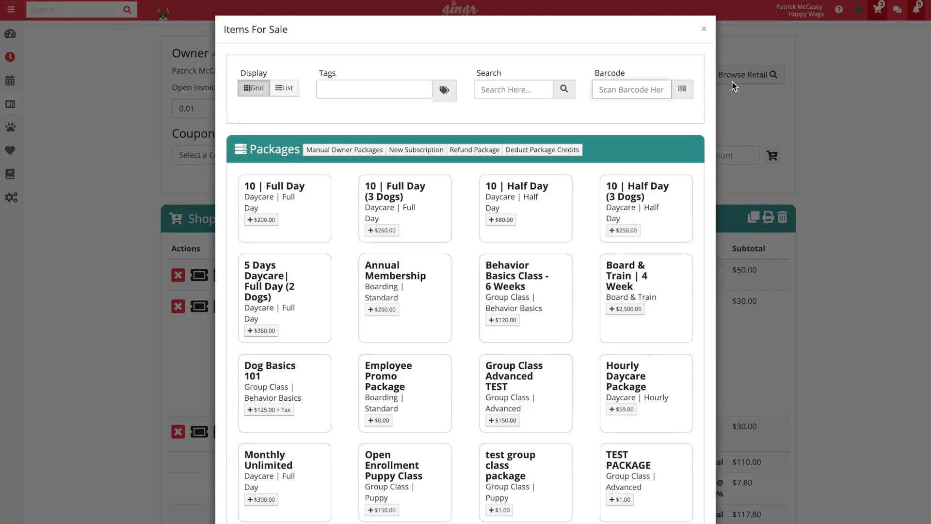
pyautogui.scroll(-10, 365, 380)
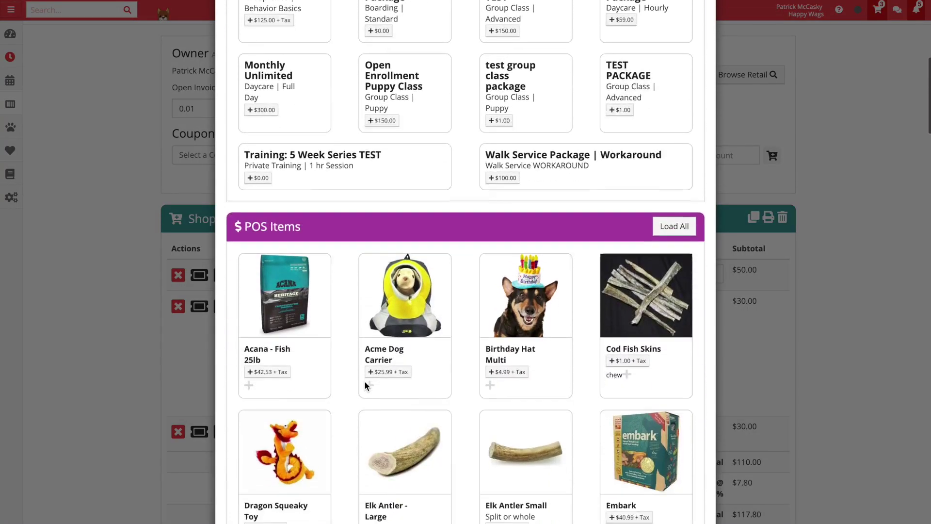
pyautogui.click(278, 408)
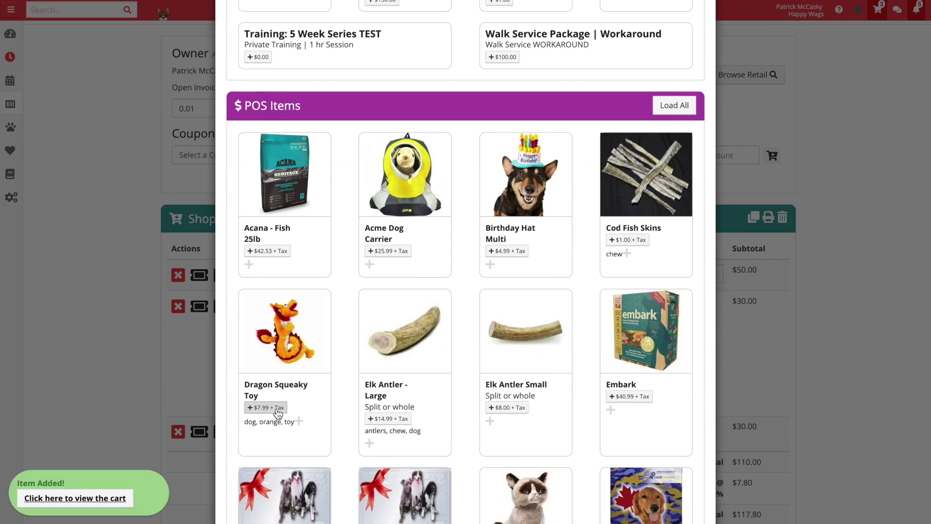
pyautogui.click(153, 396)
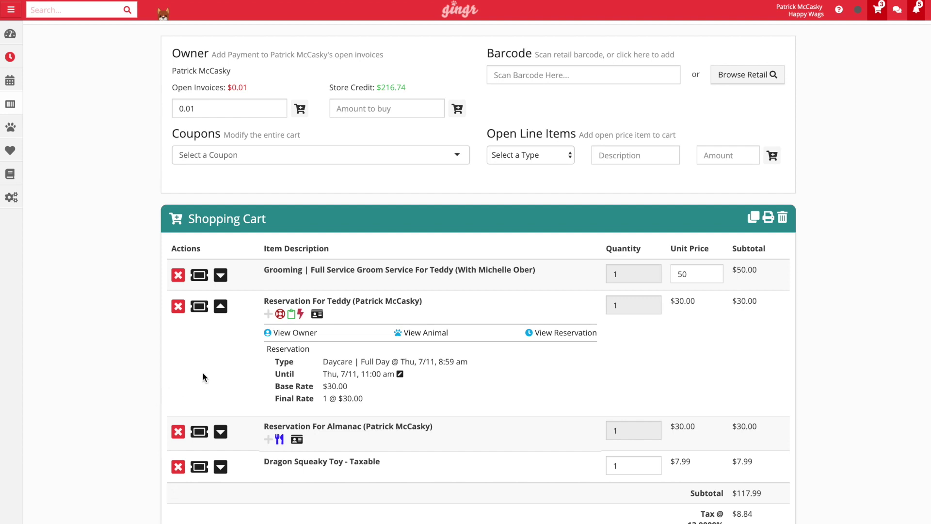
pyautogui.click(522, 156)
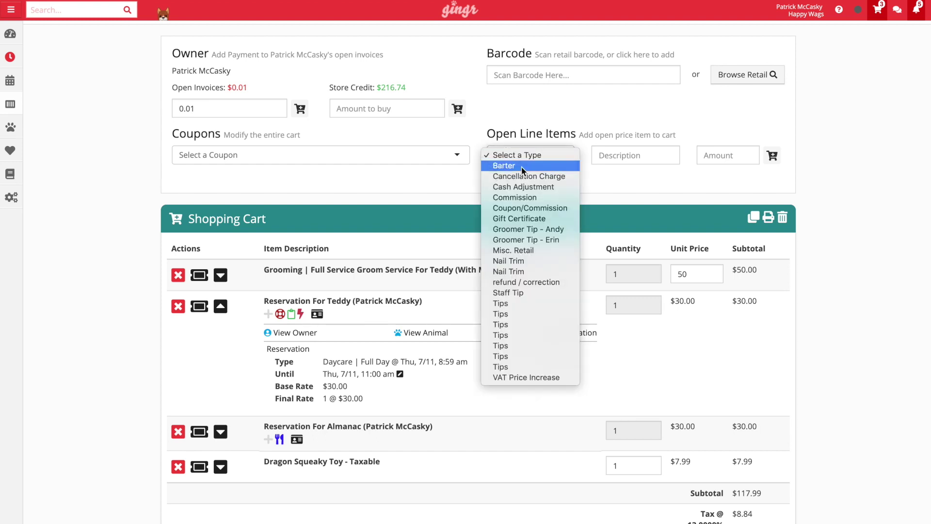
# Add a Misc. Retail open line item 'New Treat' for 10.00 to the cart.
pyautogui.click(518, 252)
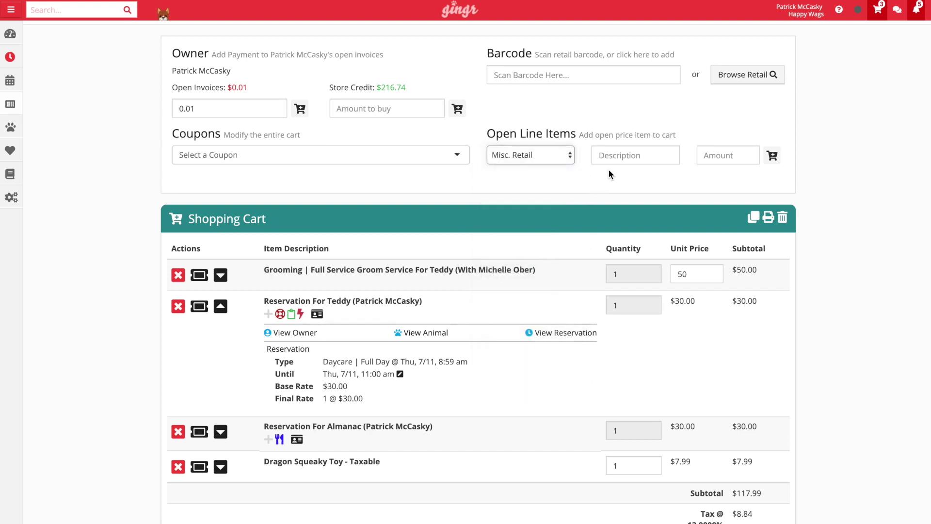
pyautogui.click(611, 156)
pyautogui.write('New T')
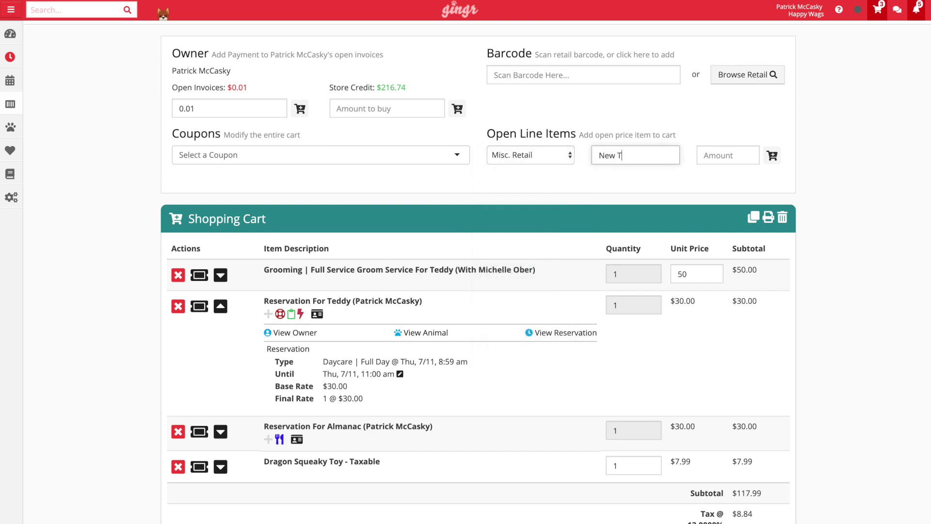
pyautogui.write('reat')
pyautogui.click(711, 156)
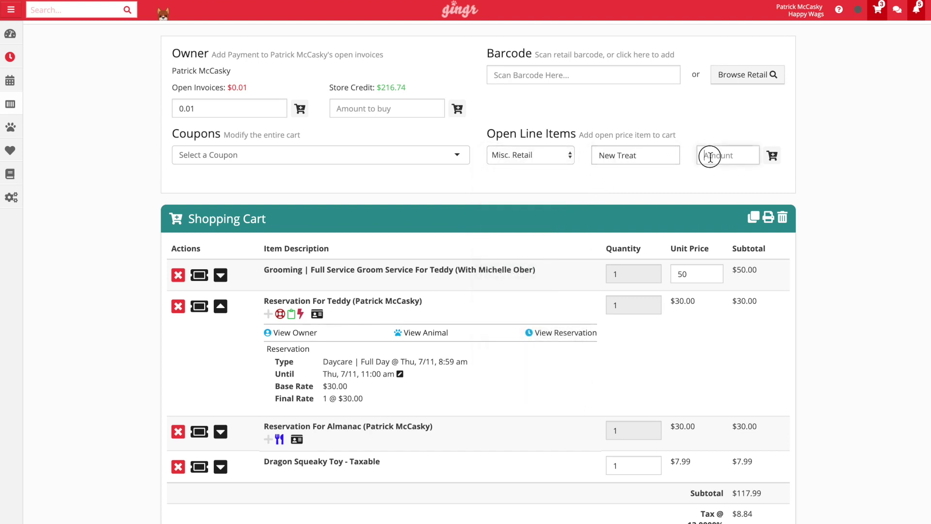
pyautogui.write('10.00')
pyautogui.click(772, 156)
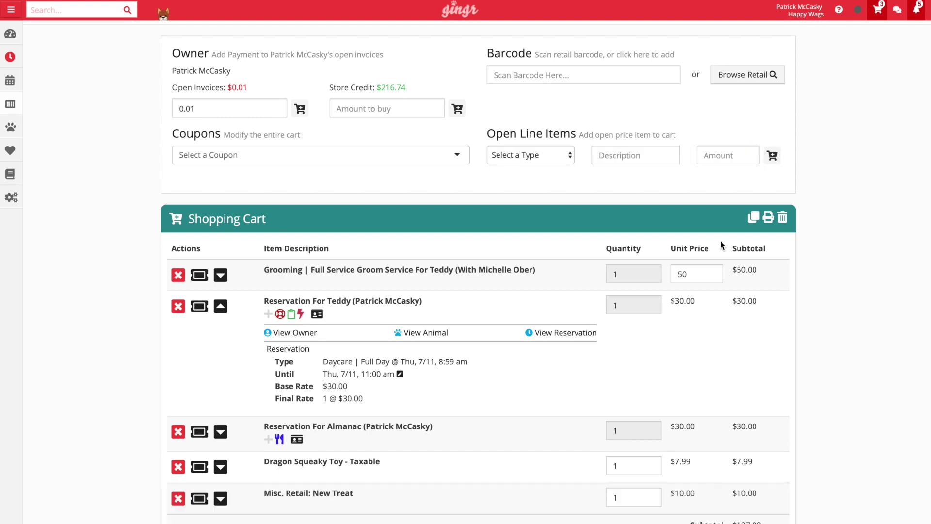
pyautogui.scroll(-1, 721, 240)
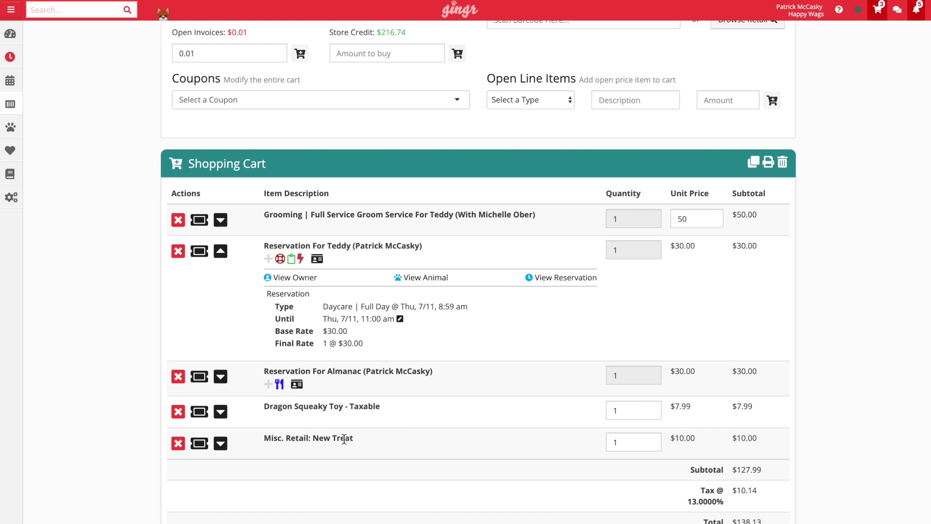
pyautogui.scroll(2, 344, 439)
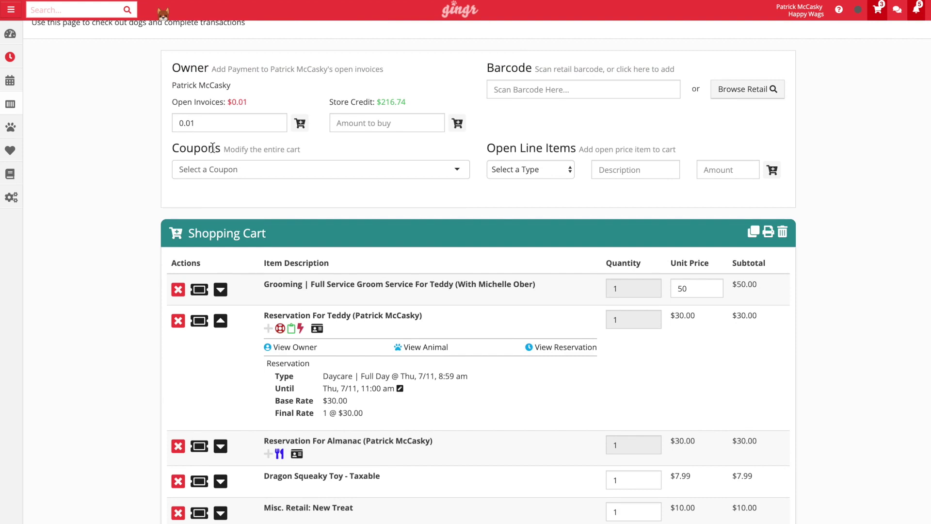
pyautogui.click(318, 176)
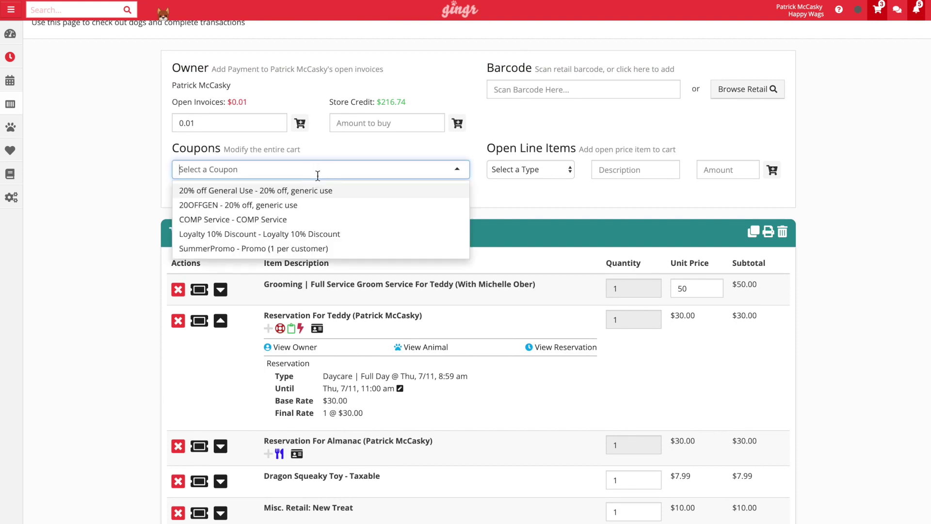
# Apply 'Loyalty 10% Discount' cart-wide, bringing the subtotal to $115.19.
pyautogui.click(310, 236)
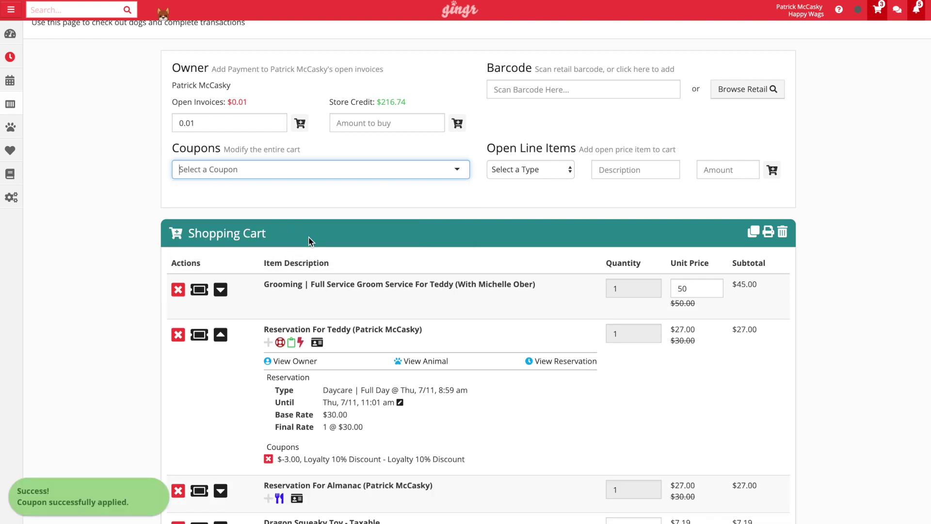
pyautogui.scroll(-3, 270, 264)
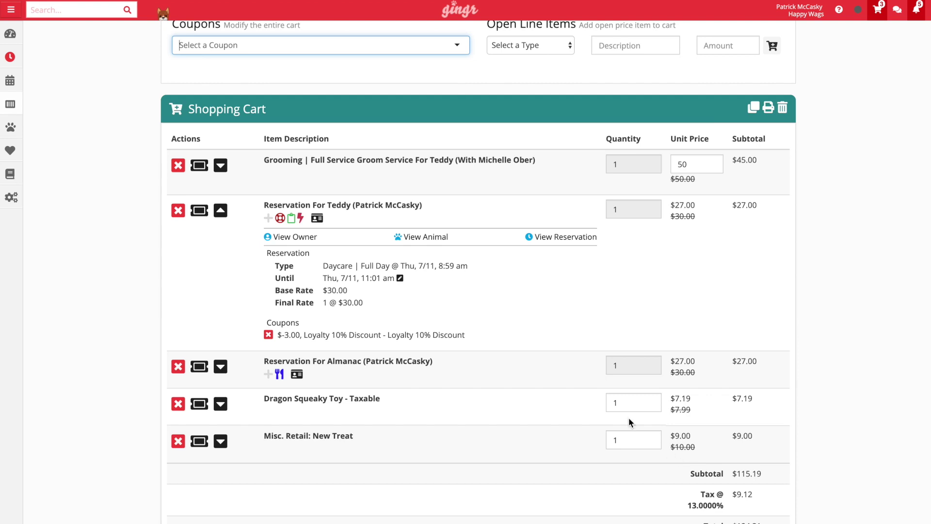
# Remove the Loyalty 10% Discount coupon from the grooming item.
pyautogui.click(221, 165)
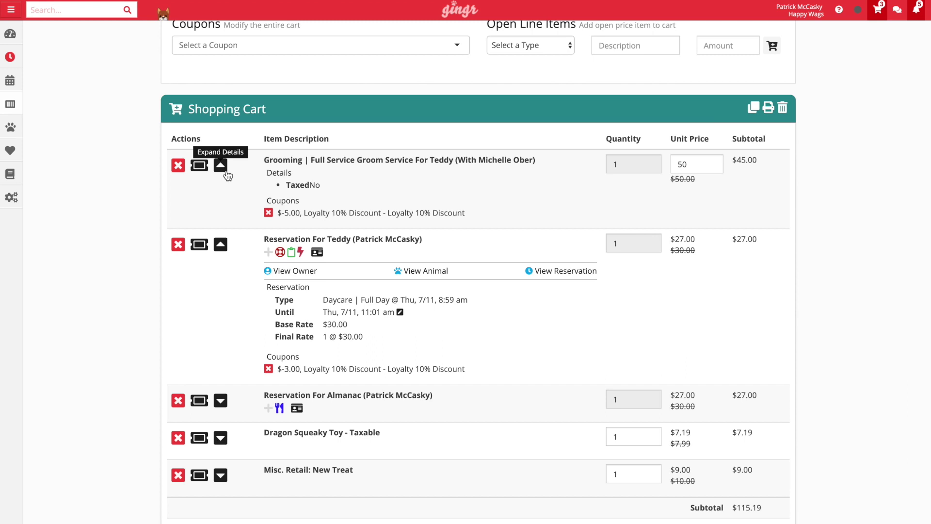
pyautogui.click(269, 213)
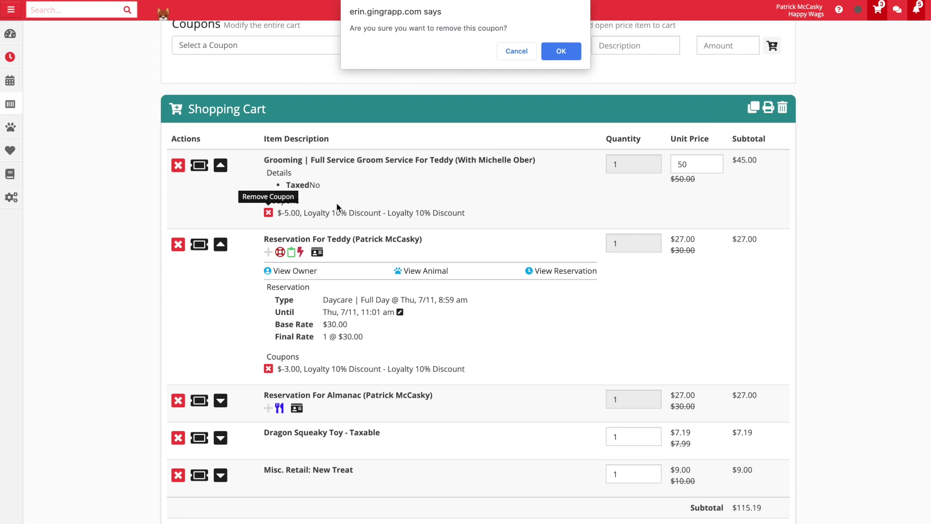
pyautogui.click(556, 52)
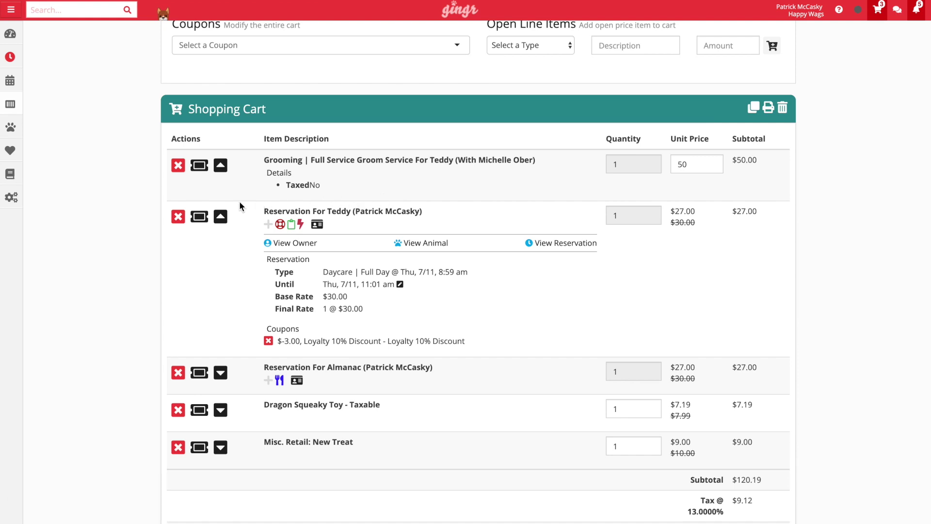
# Apply the COMP Service coupon to Teddy's groom so it costs $0.00.
pyautogui.click(199, 167)
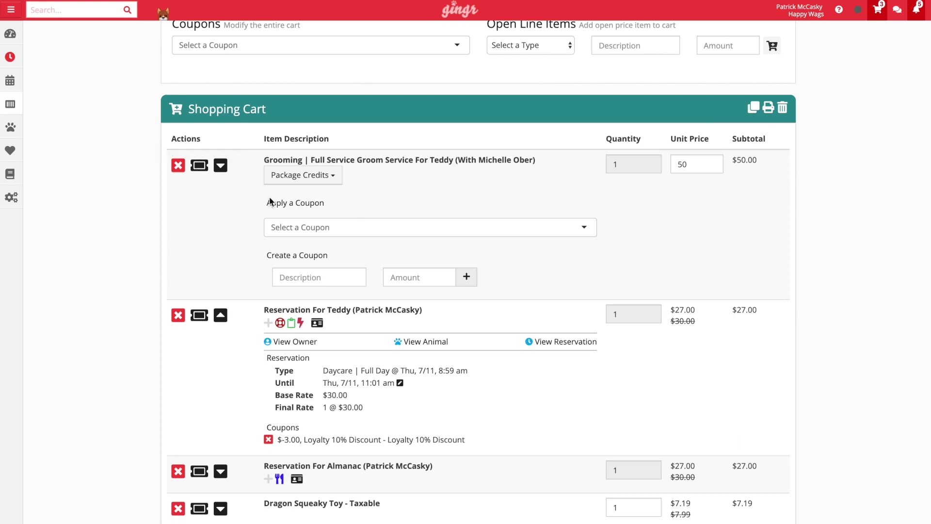
pyautogui.click(321, 227)
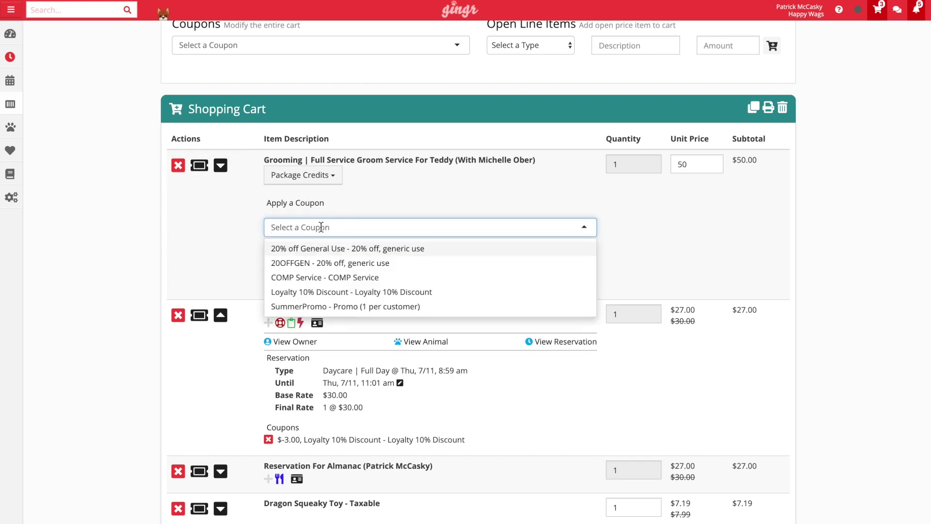
pyautogui.click(322, 277)
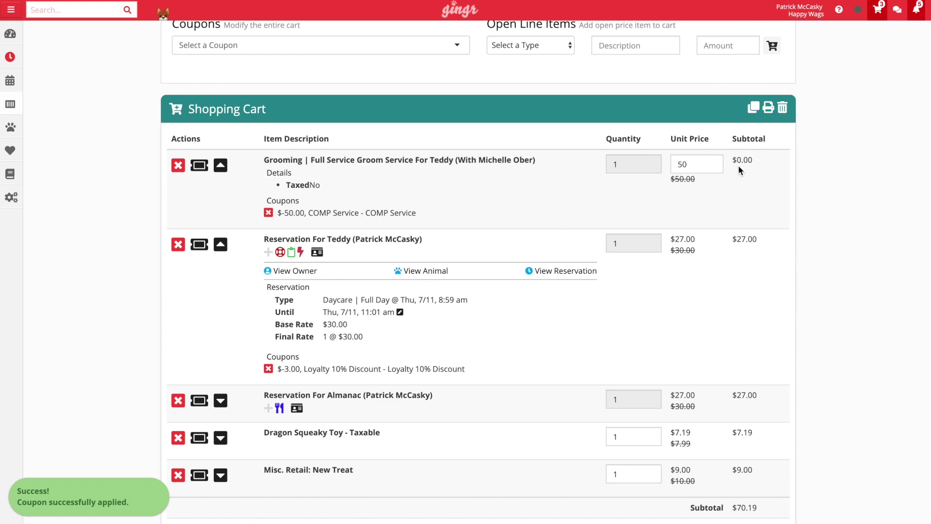
pyautogui.scroll(-2, 734, 370)
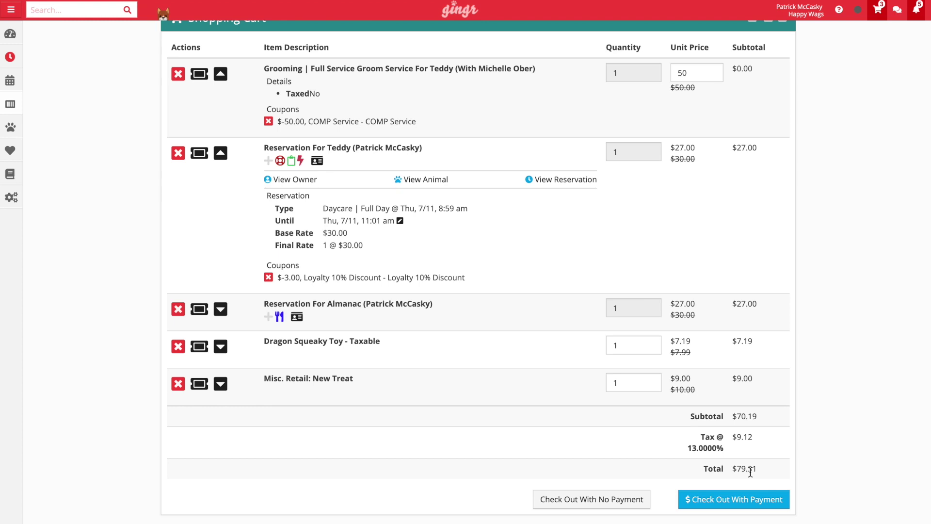
pyautogui.scroll(1, 750, 471)
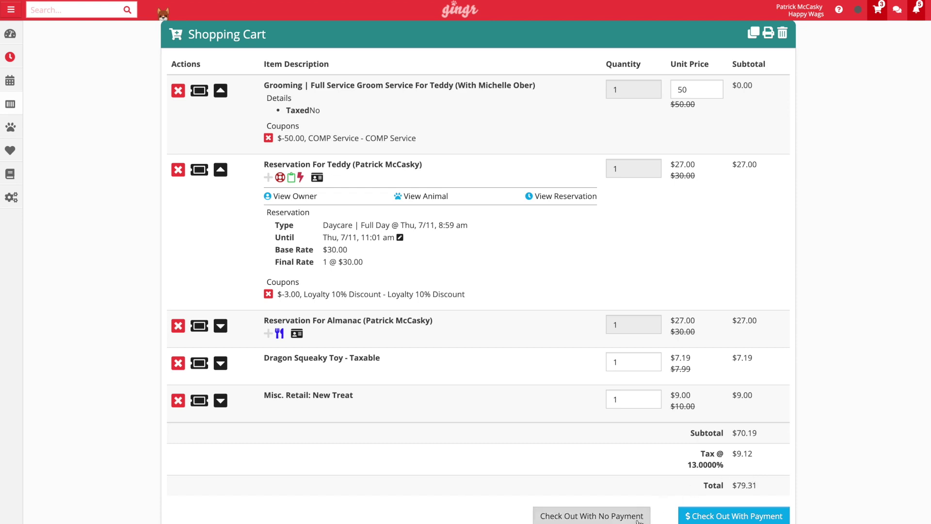
pyautogui.scroll(-2, 639, 520)
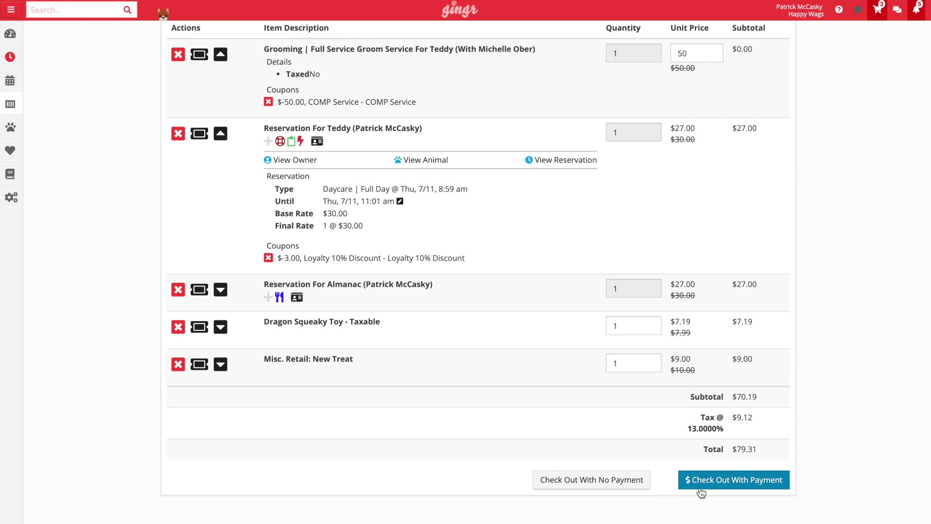
# Start a paid checkout with Cash as the payment method.
pyautogui.click(701, 490)
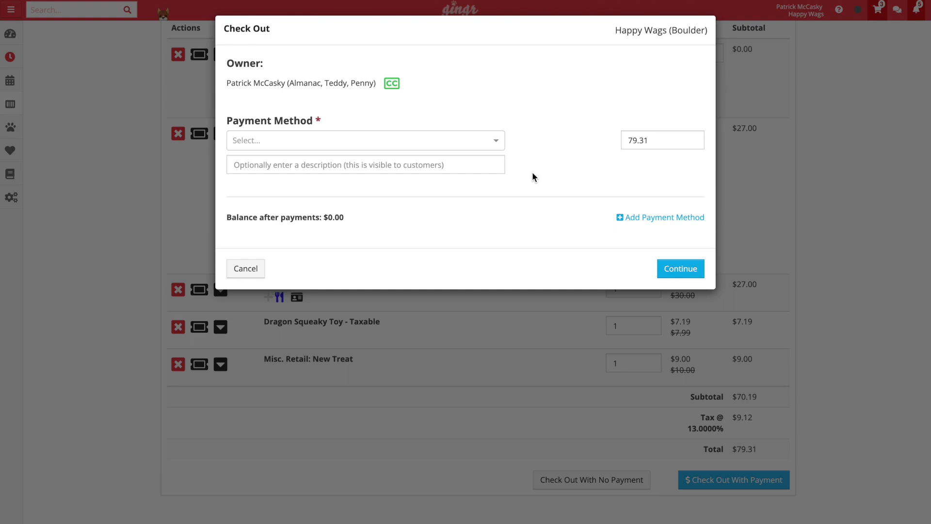
pyautogui.click(497, 141)
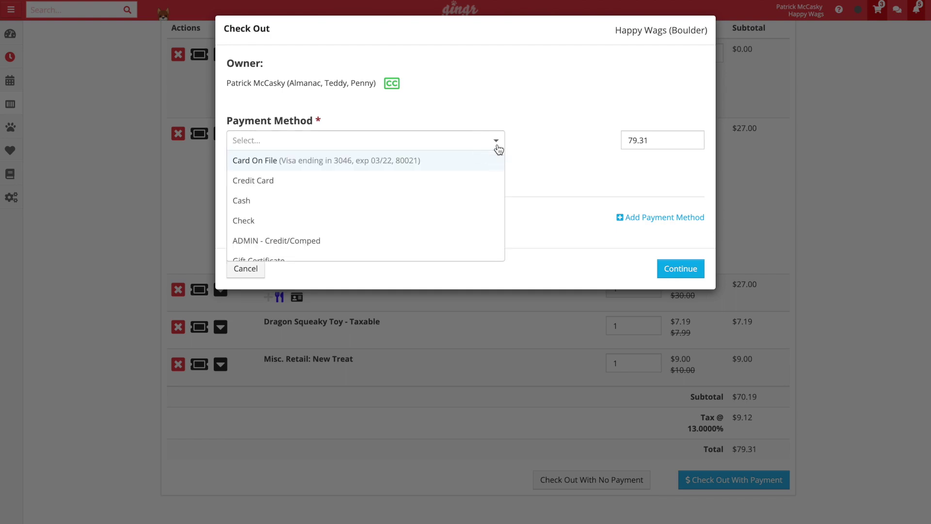
pyautogui.click(373, 203)
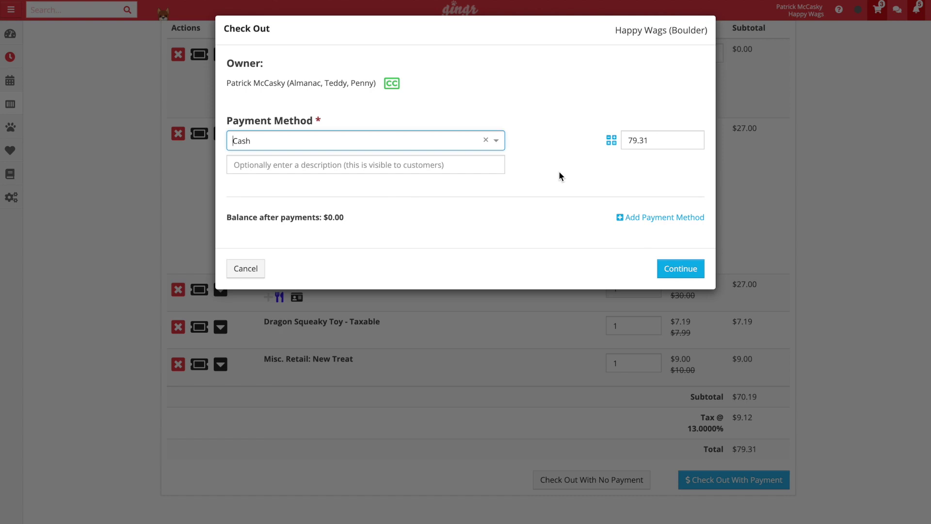
# Record a $35.00 cash payment from $40.00 tendered, giving $5.00 change.
pyautogui.click(612, 142)
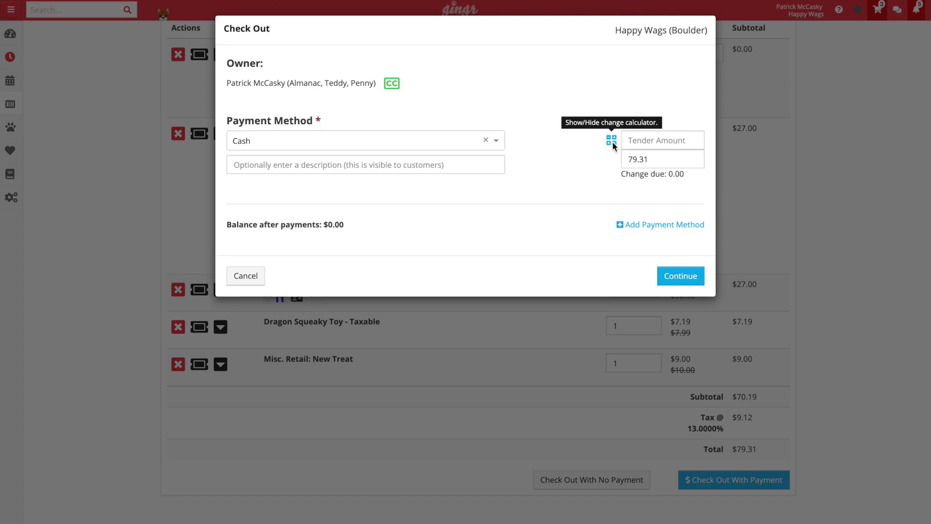
pyautogui.click(633, 141)
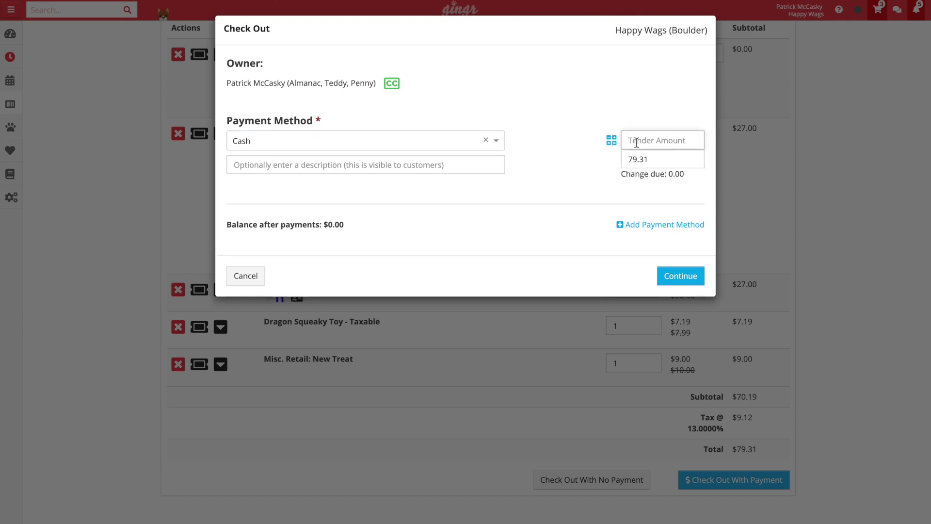
pyautogui.write('40.00')
pyautogui.doubleClick(645, 159)
pyautogui.write('35.0')
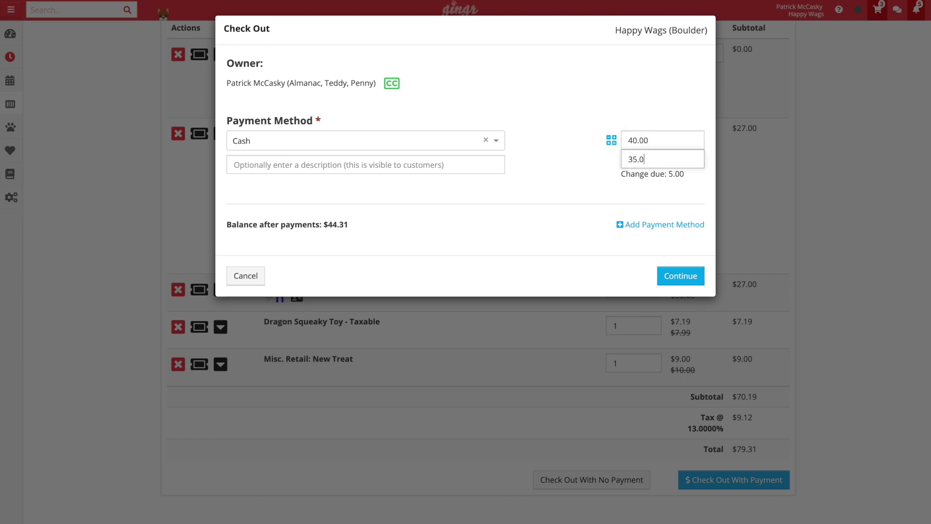
pyautogui.write('0')
pyautogui.moveTo(669, 174); pyautogui.dragTo(687, 178)
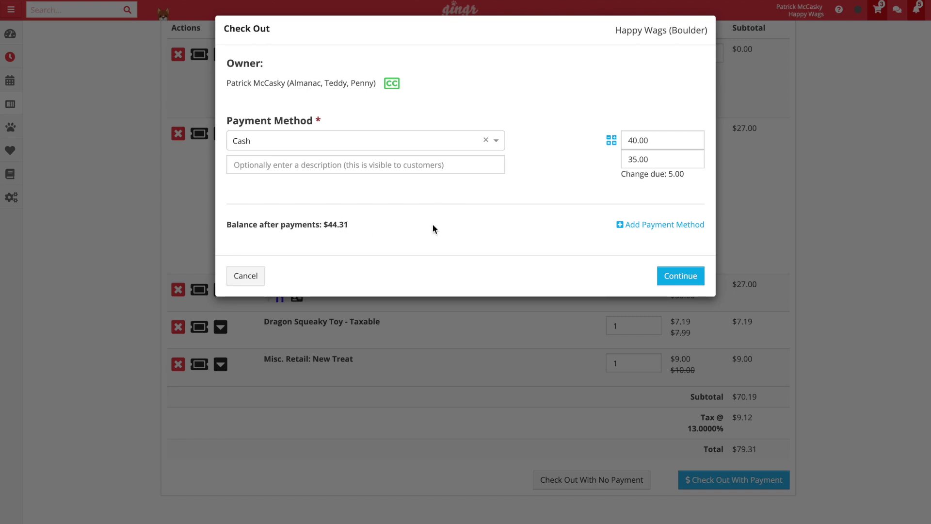
pyautogui.click(644, 225)
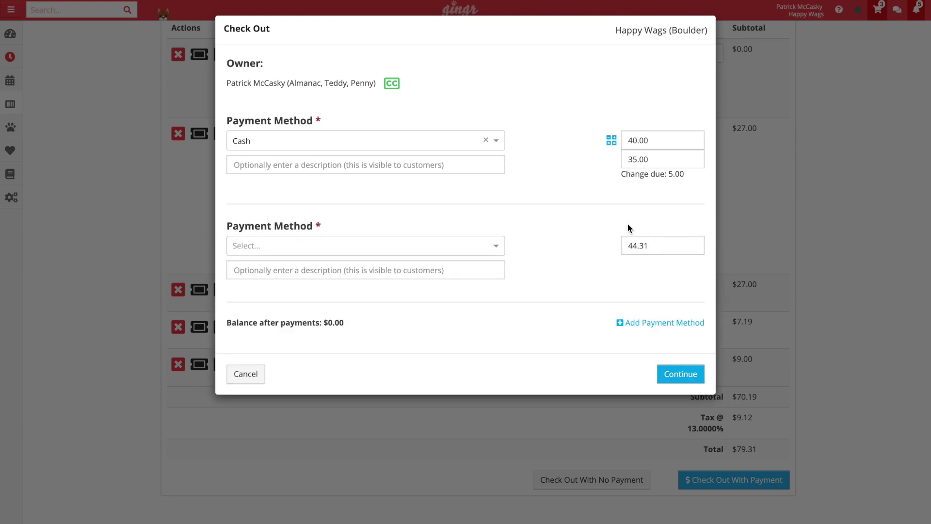
# Pay the remaining $44.31 by Credit Card through the Left Terminal.
pyautogui.click(475, 246)
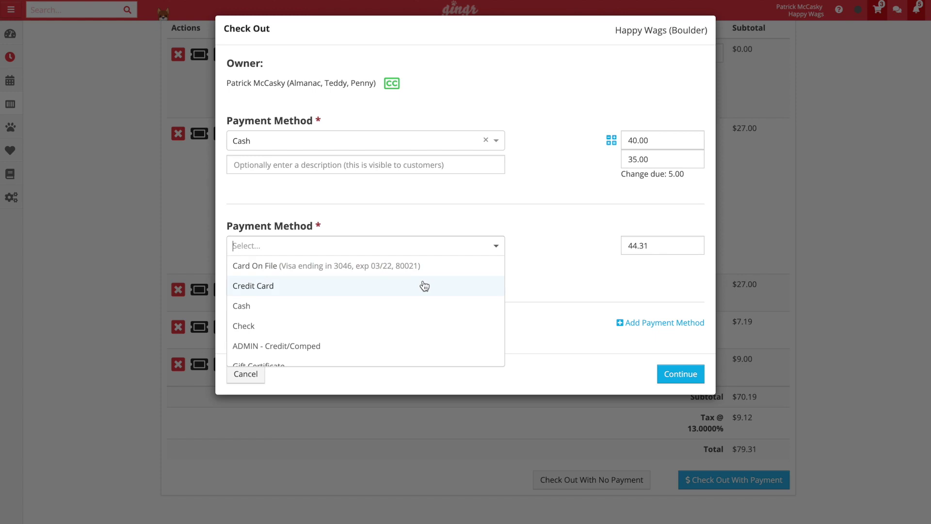
pyautogui.click(422, 286)
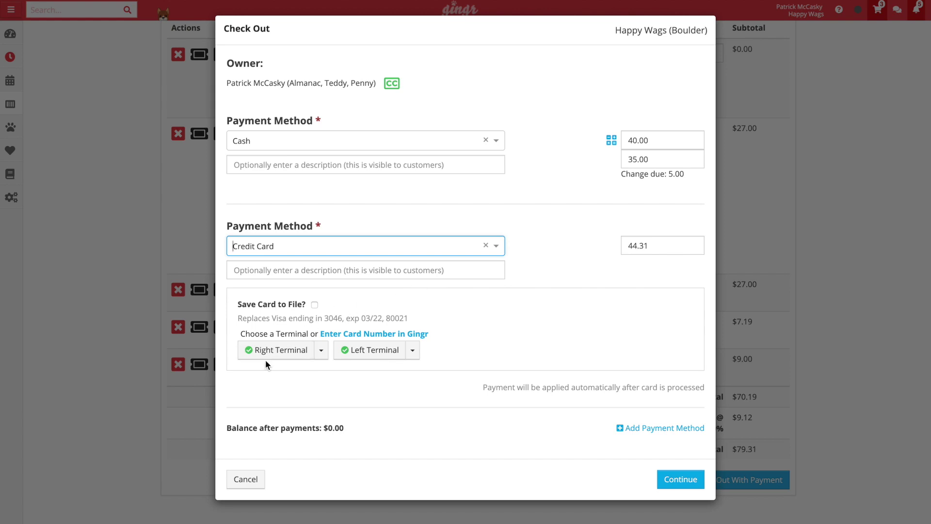
pyautogui.click(359, 357)
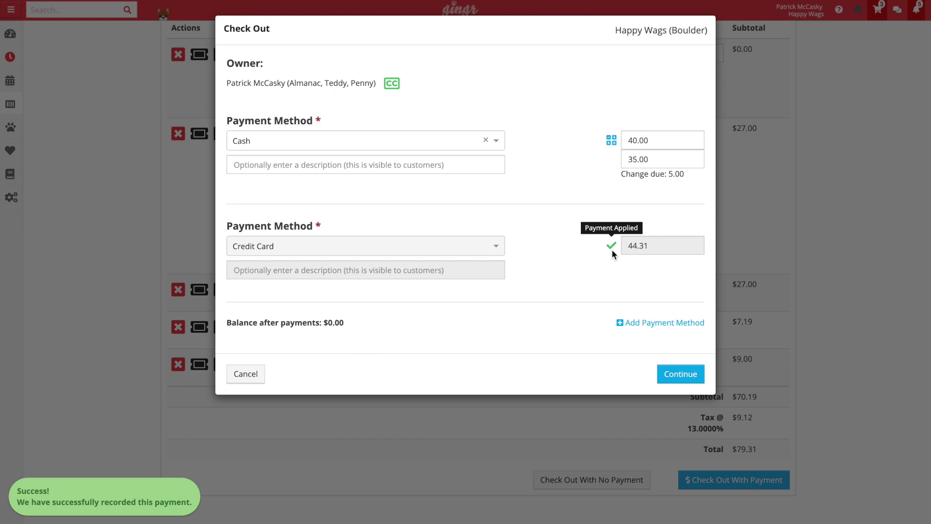
# Finish checkout of the $83.74 invoice and dismiss the Check Out Complete summary.
pyautogui.click(692, 380)
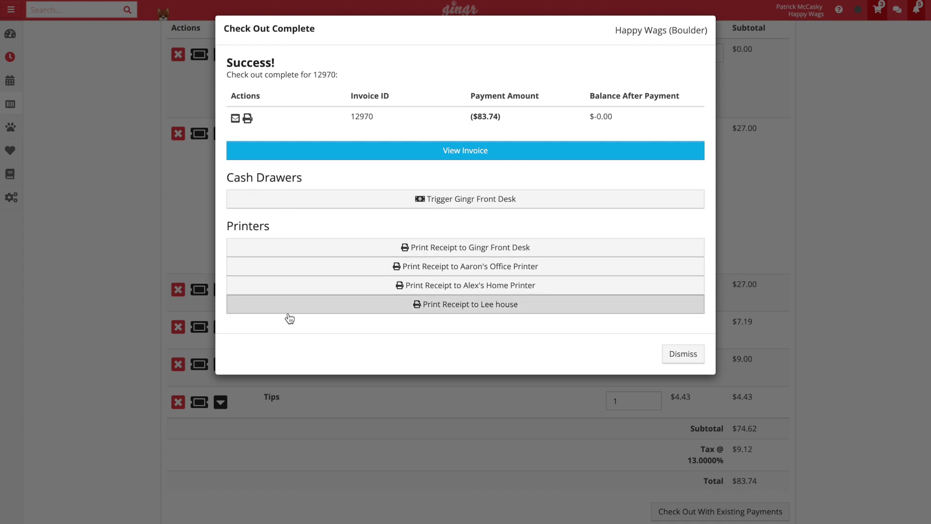
pyautogui.click(681, 356)
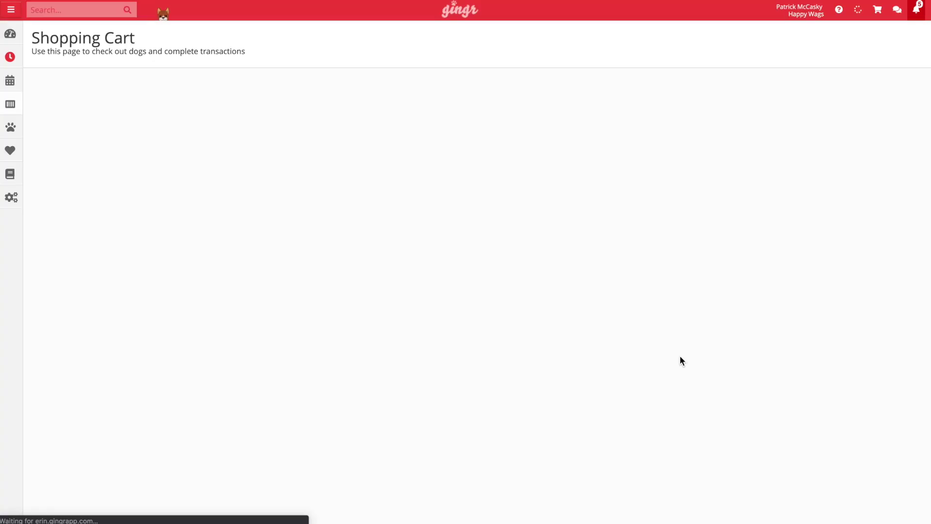